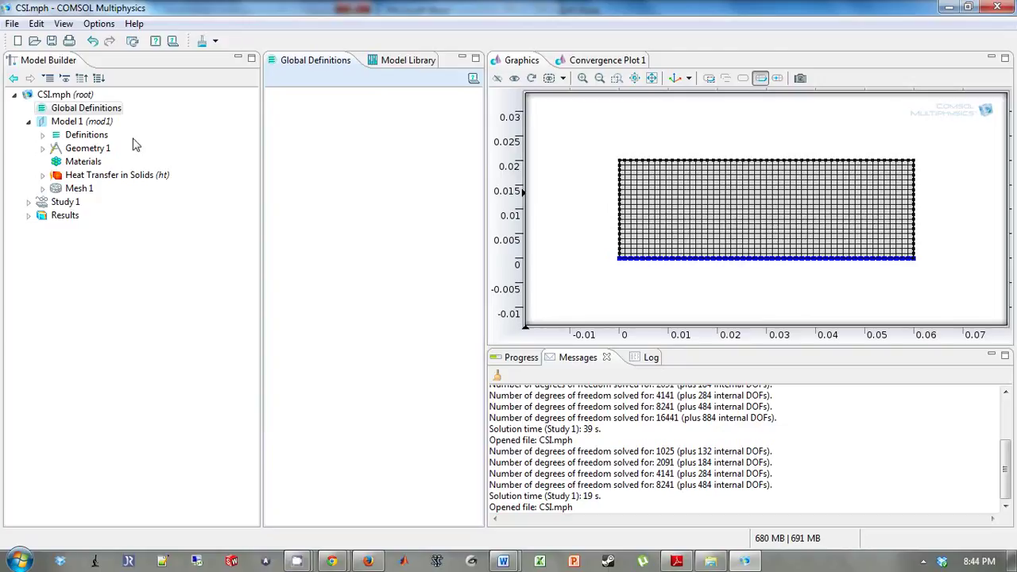
Step: Add a Global Definitions Parameters table with parameter elems set to 50
right_click(95, 116)
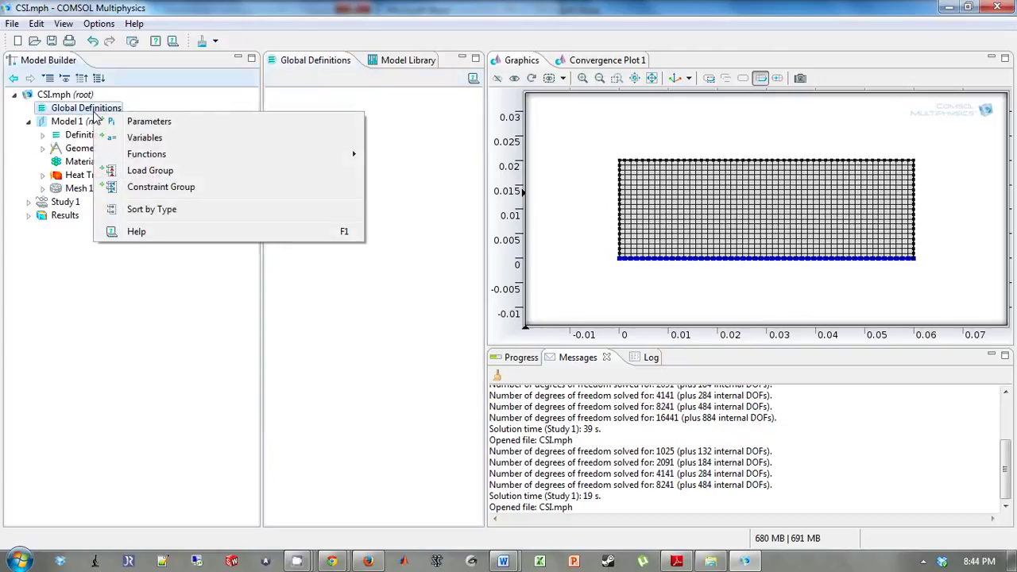
click(129, 123)
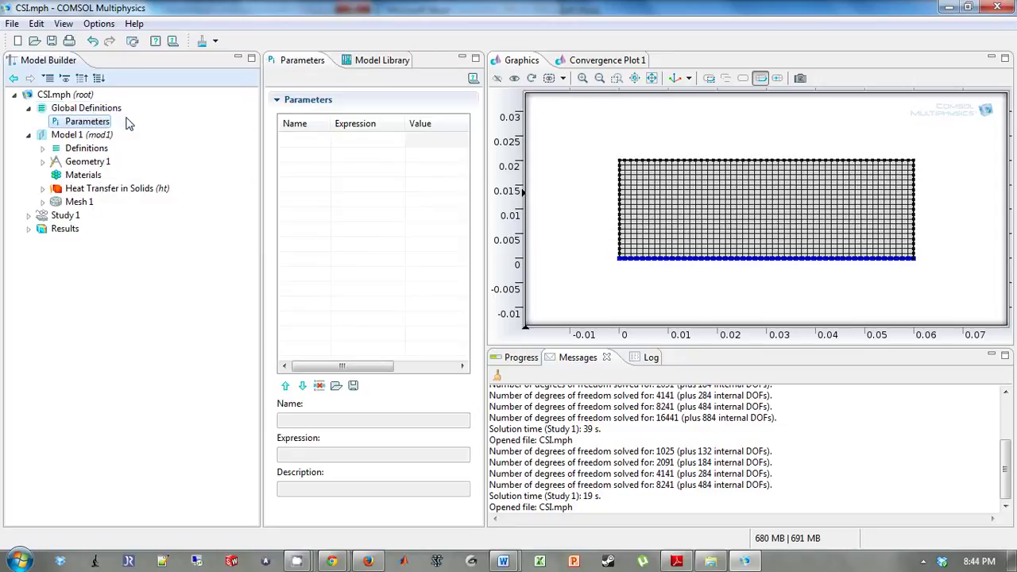
click(311, 141)
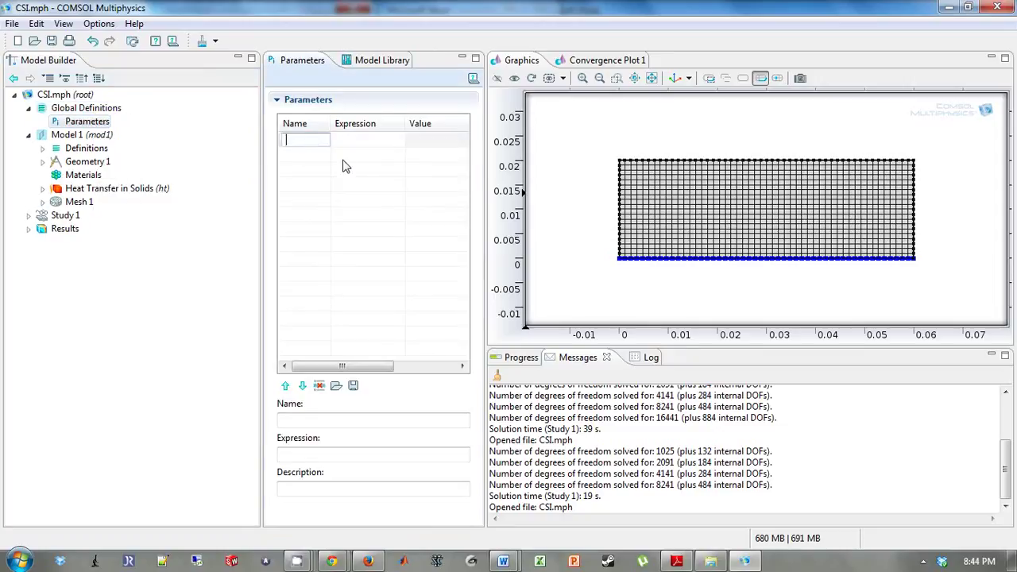
text(elems)
key(Tab)
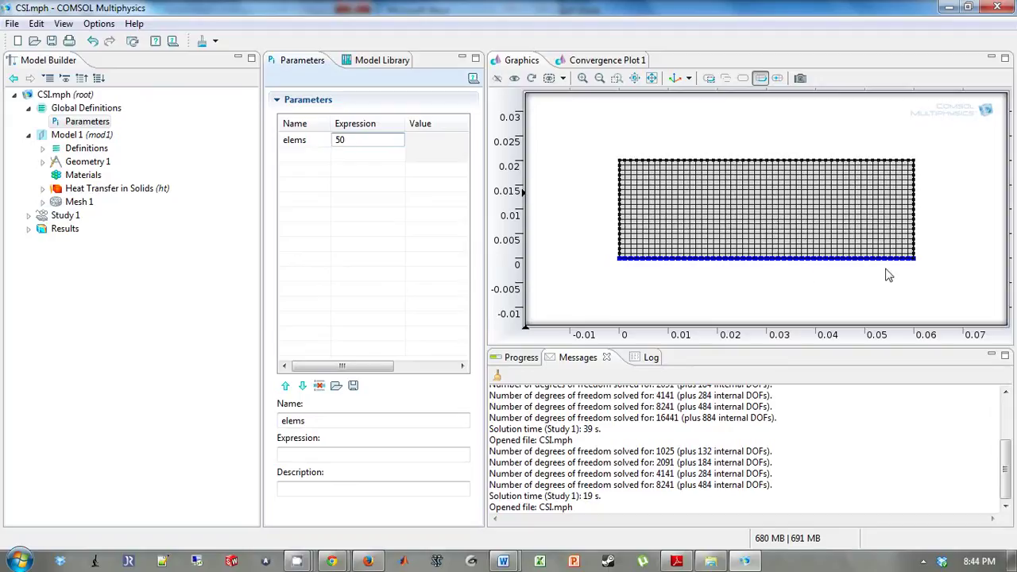
click(44, 203)
Step: Replace Distribution 2's fixed number of elements, 50, with the parameter elems
click(99, 256)
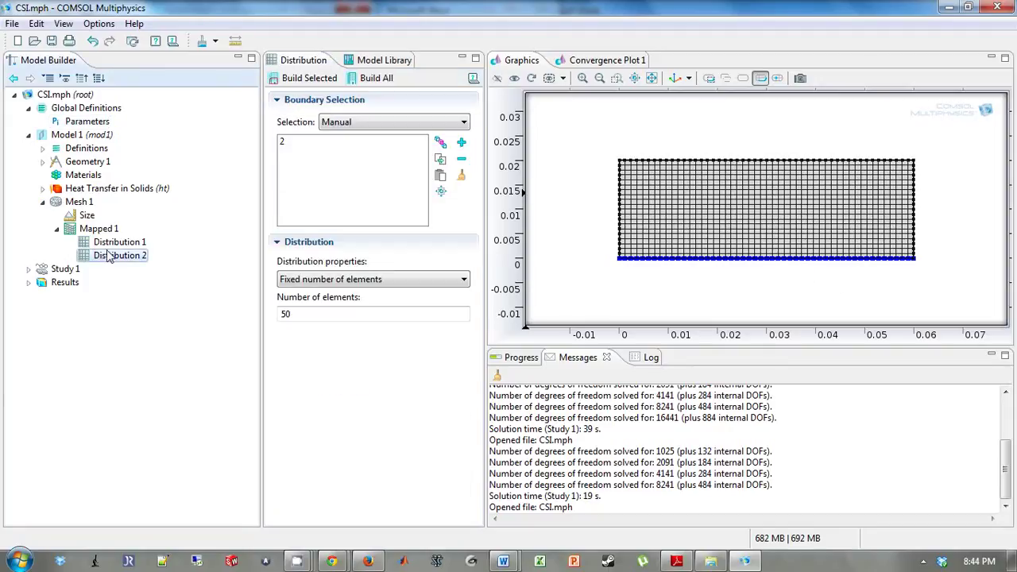
double_click(291, 314)
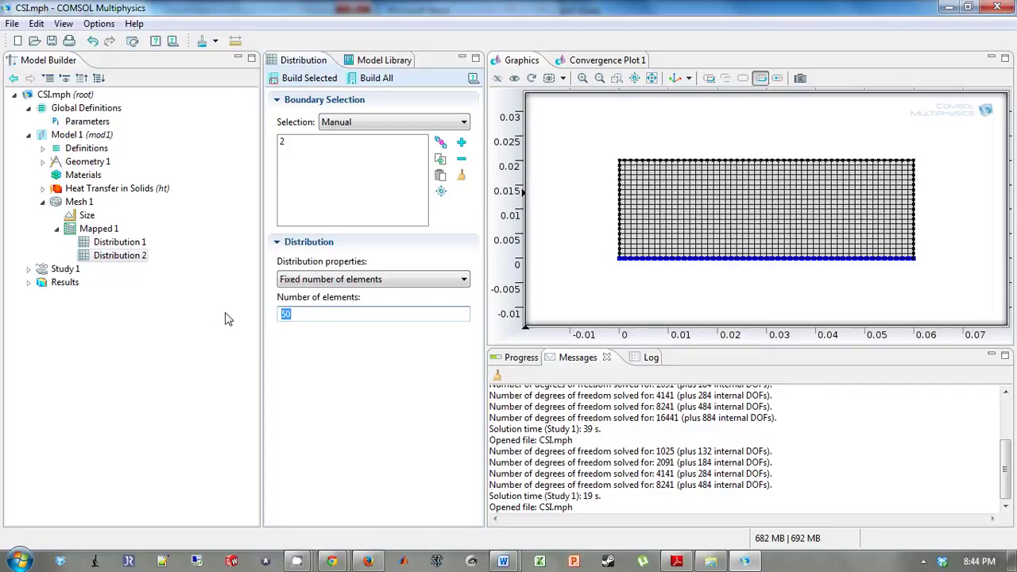
text(elems)
click(30, 270)
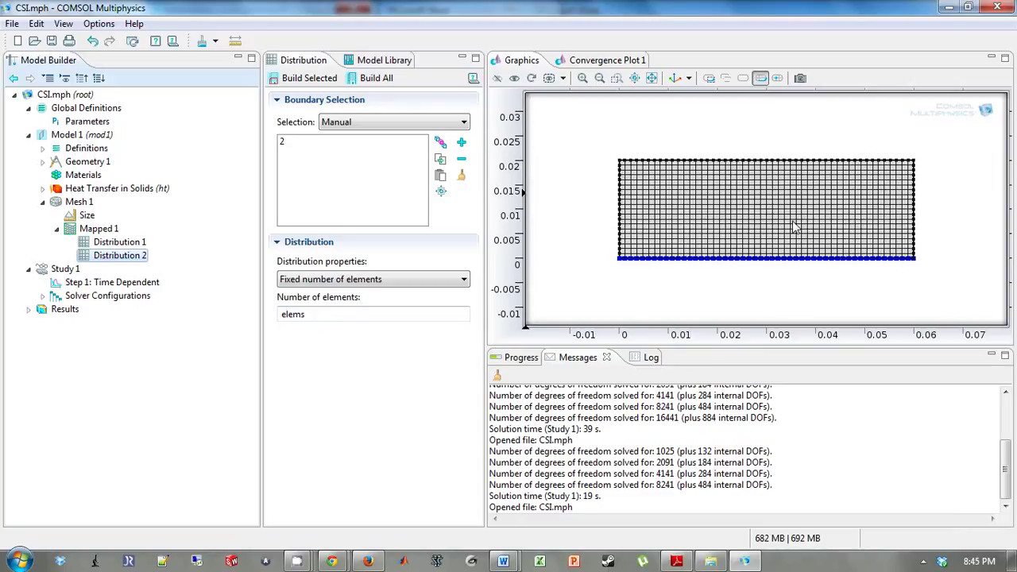
Step: Add a Parametric Sweep to Study 1 varying elems over the values 12 25 50 100
right_click(59, 274)
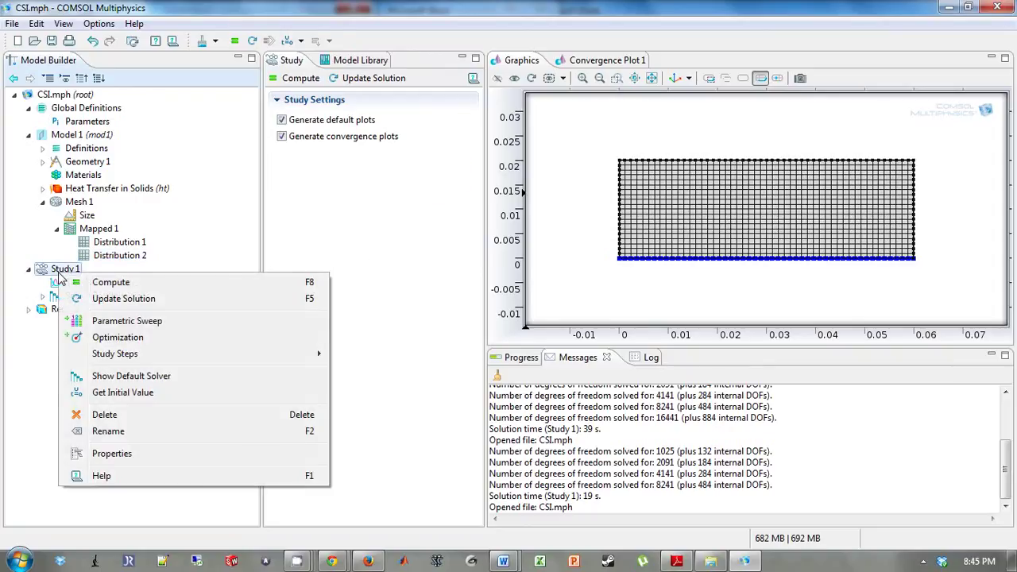
click(135, 322)
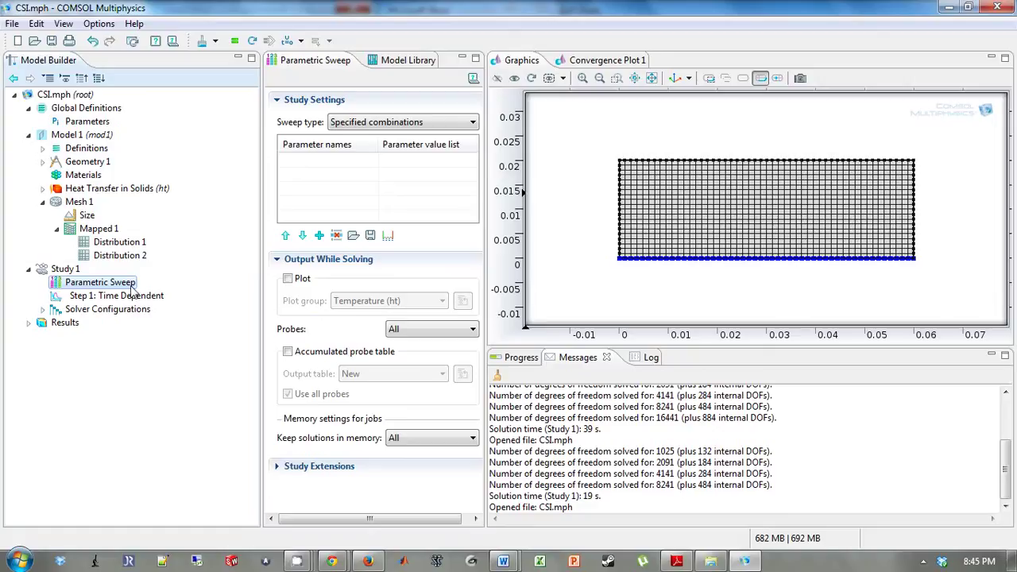
click(318, 236)
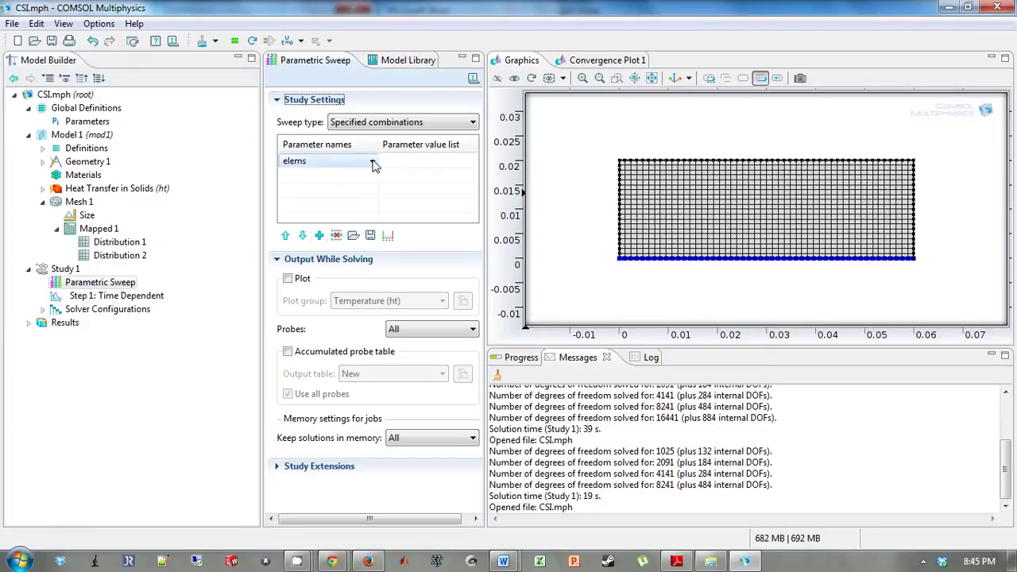
click(372, 162)
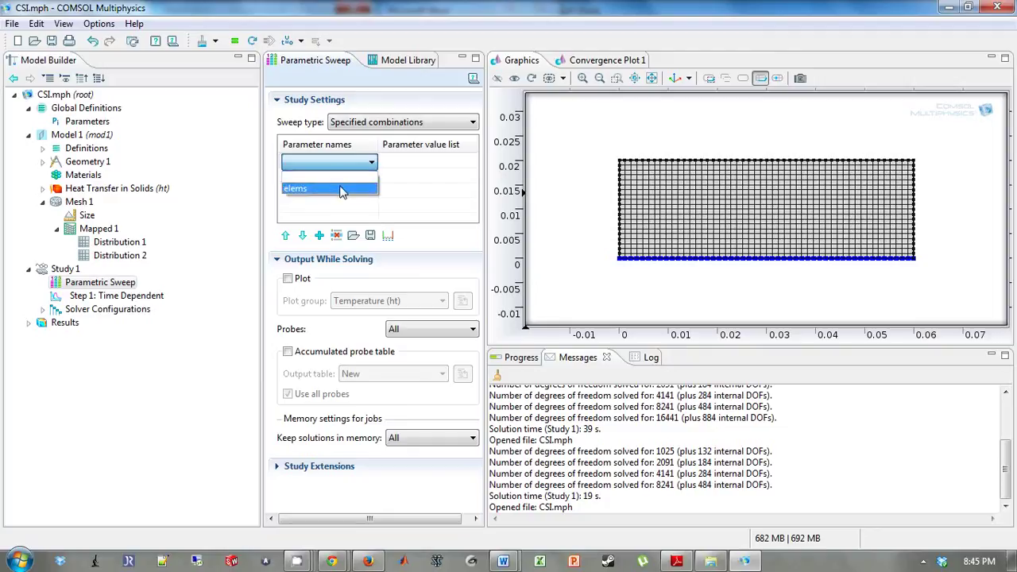
click(341, 189)
click(410, 165)
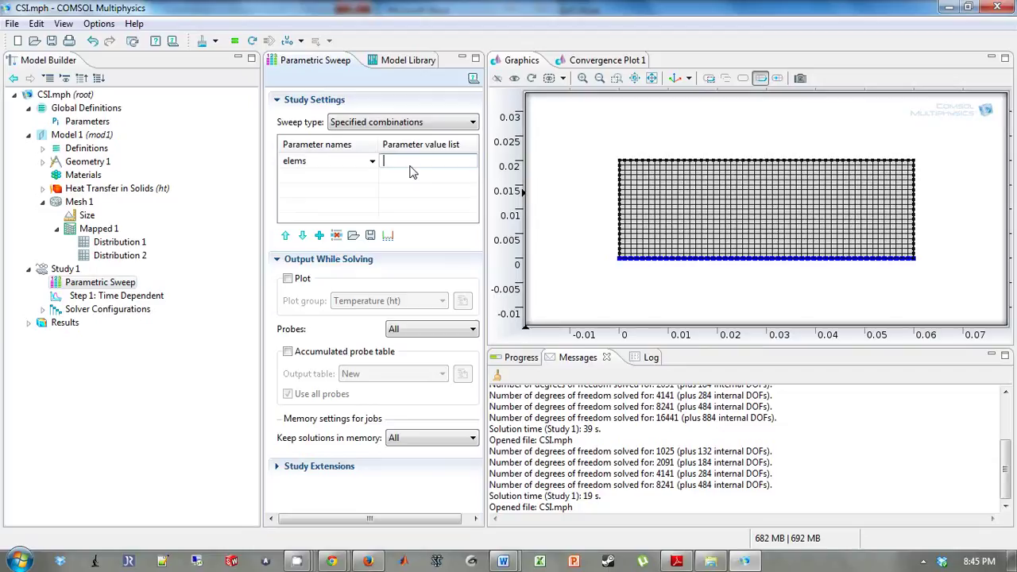
text(12 25 50 100)
Step: Compute Study 1 to solve the elems sweep for all four element counts
right_click(67, 270)
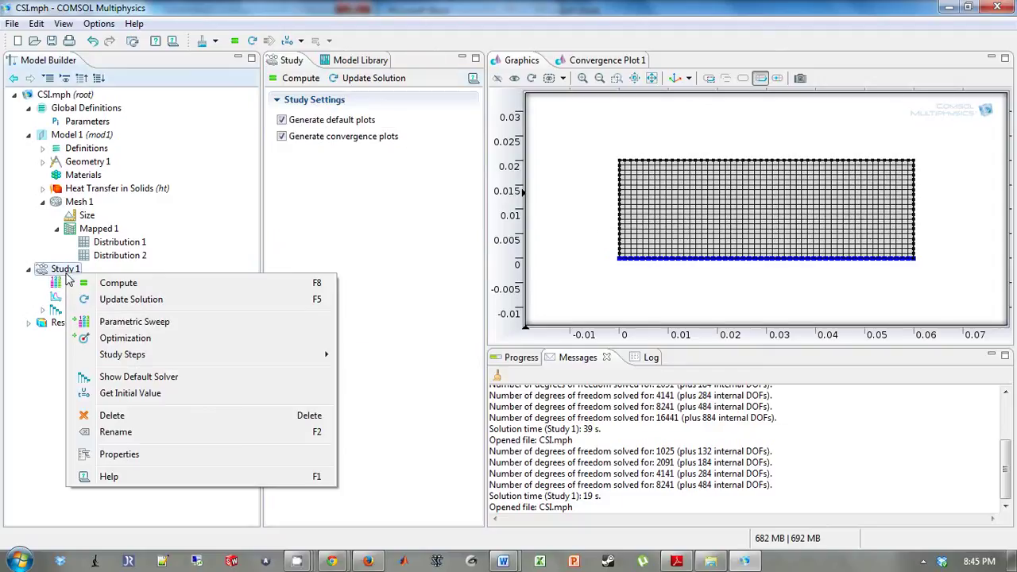
click(112, 284)
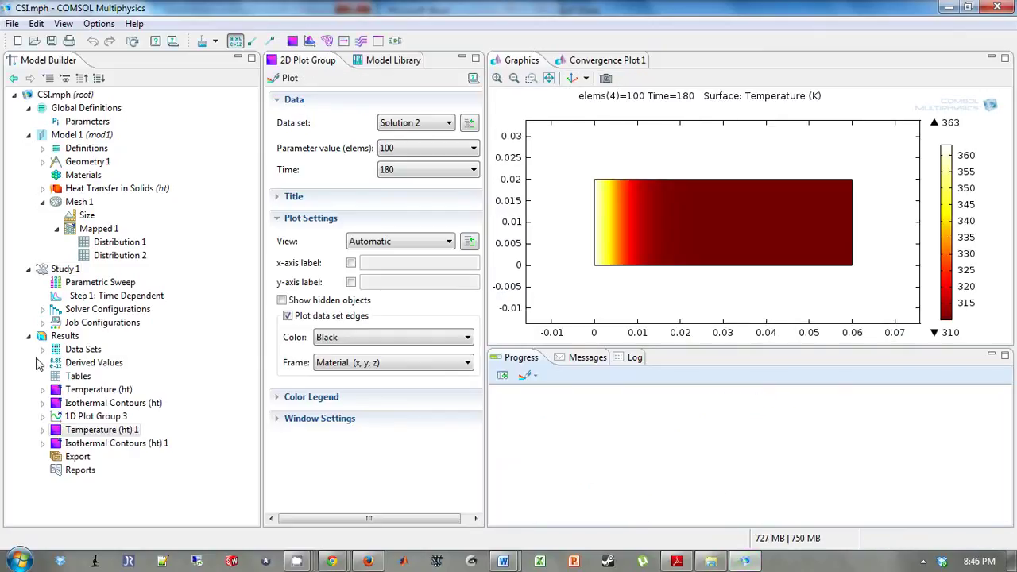
Step: Set the Cut Point 2D 1 data set to Solution 2 and display 1D Plot Group 3
click(42, 349)
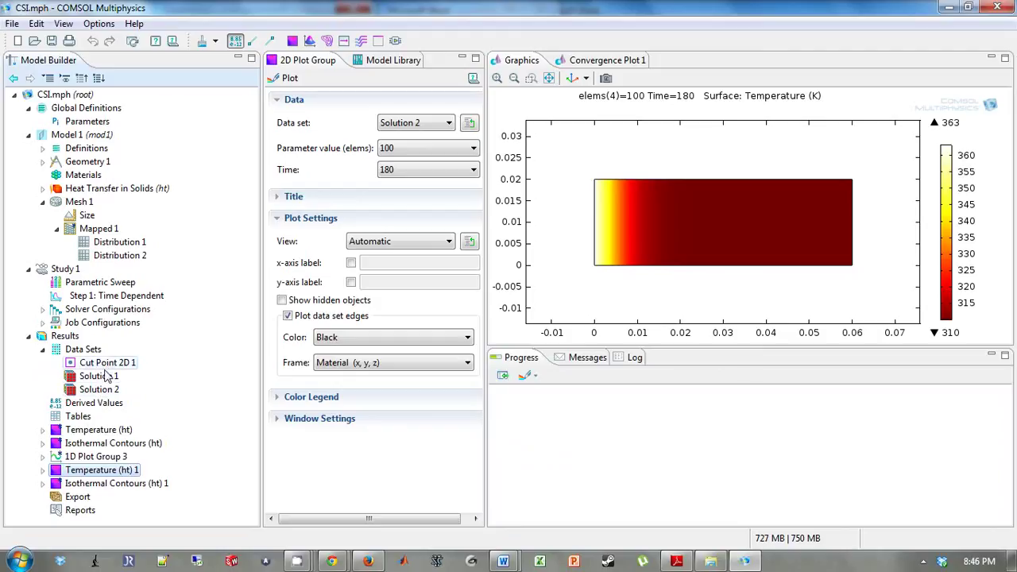
click(99, 388)
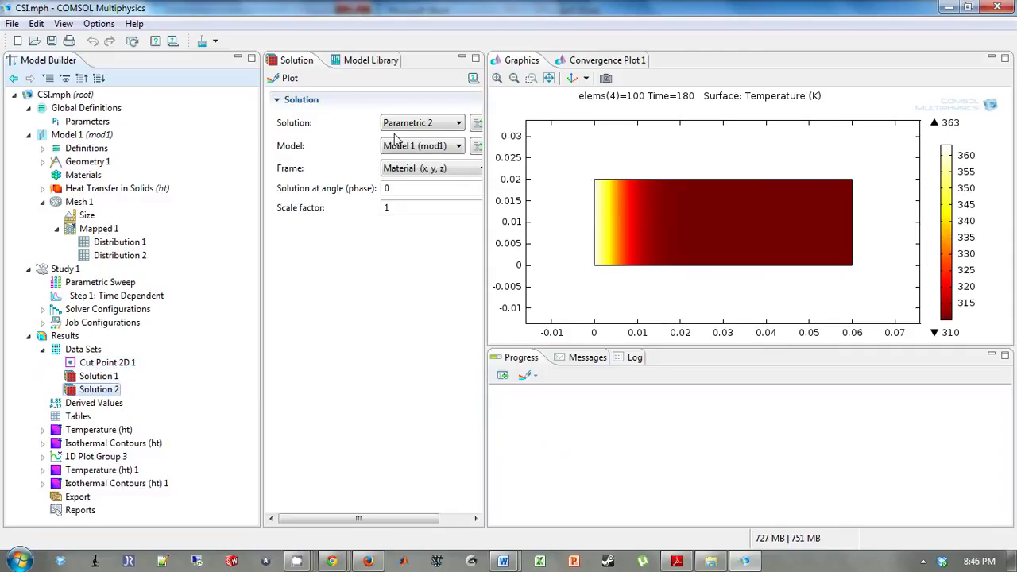
click(107, 363)
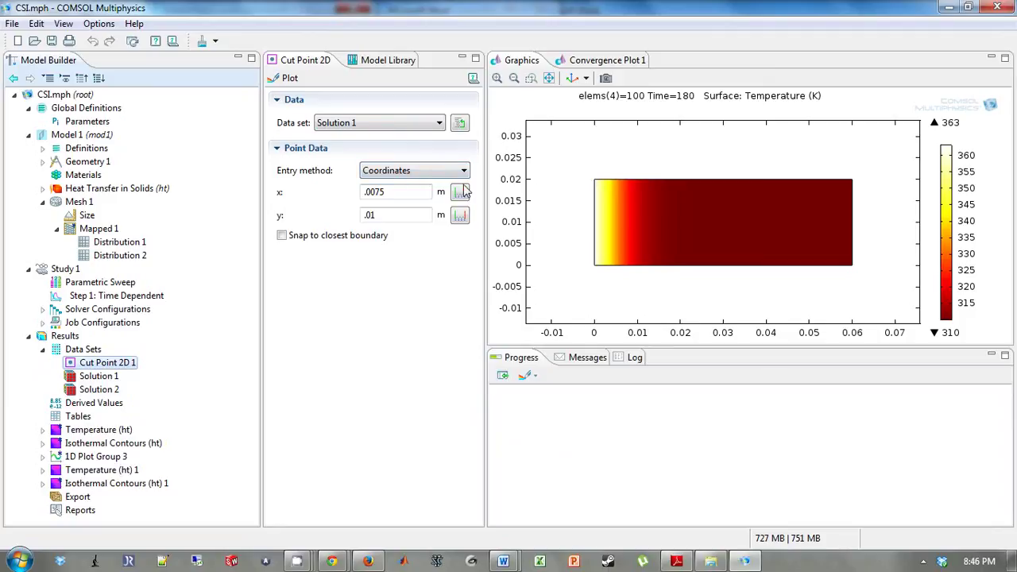
click(401, 127)
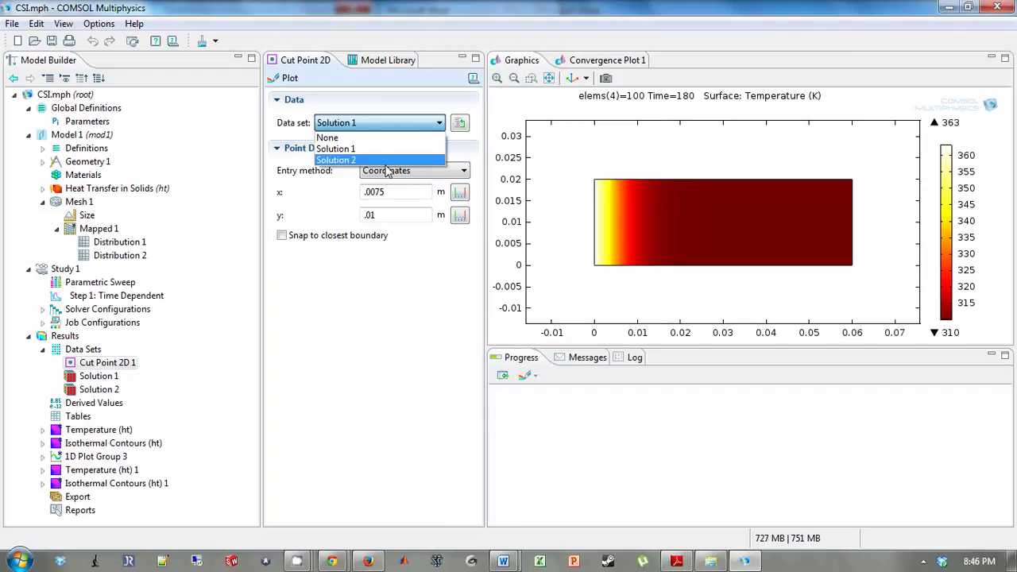
click(385, 160)
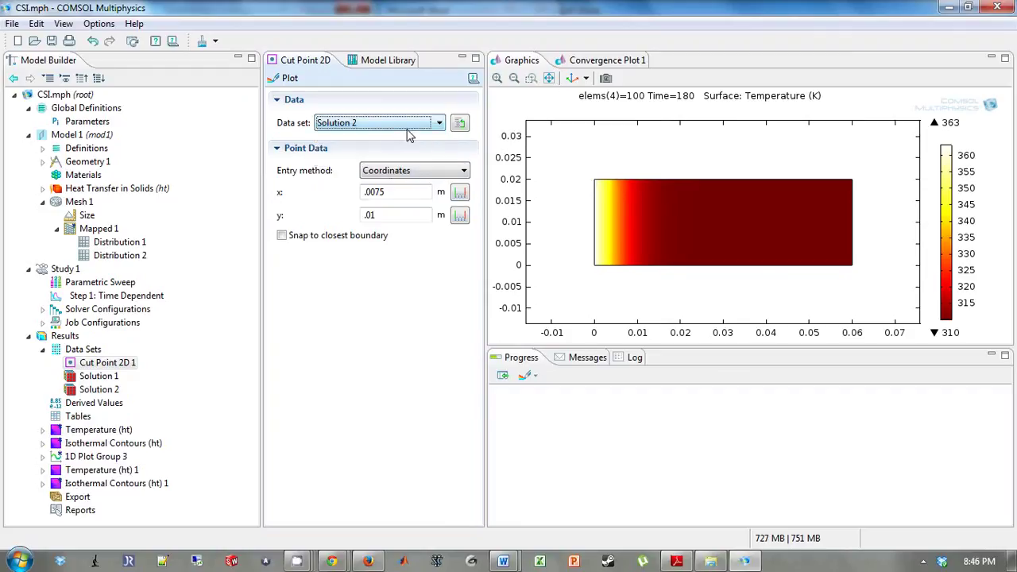
click(97, 458)
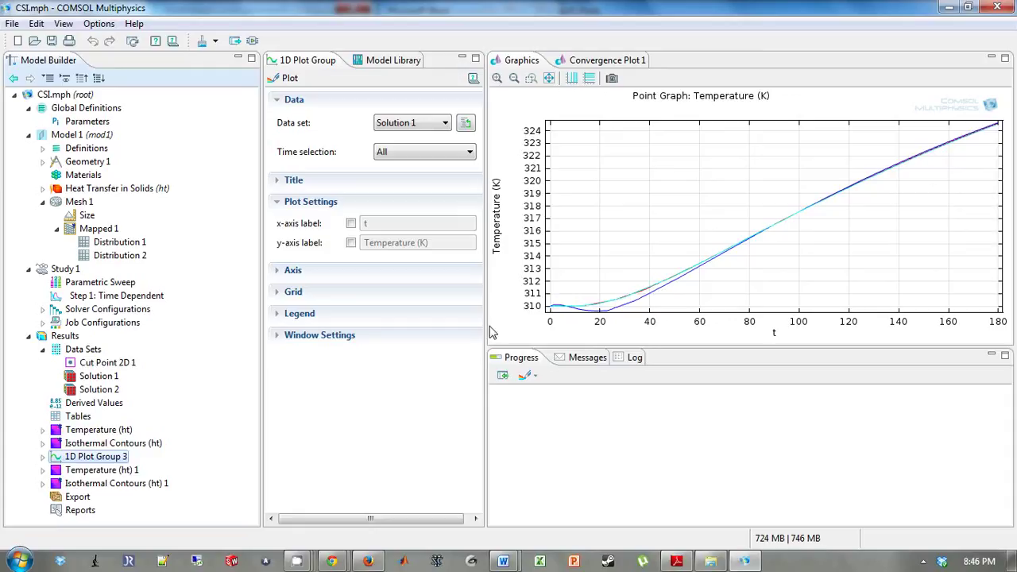
Step: Enable Show legends in Point Graph 1 of 1D Plot Group 3
click(43, 458)
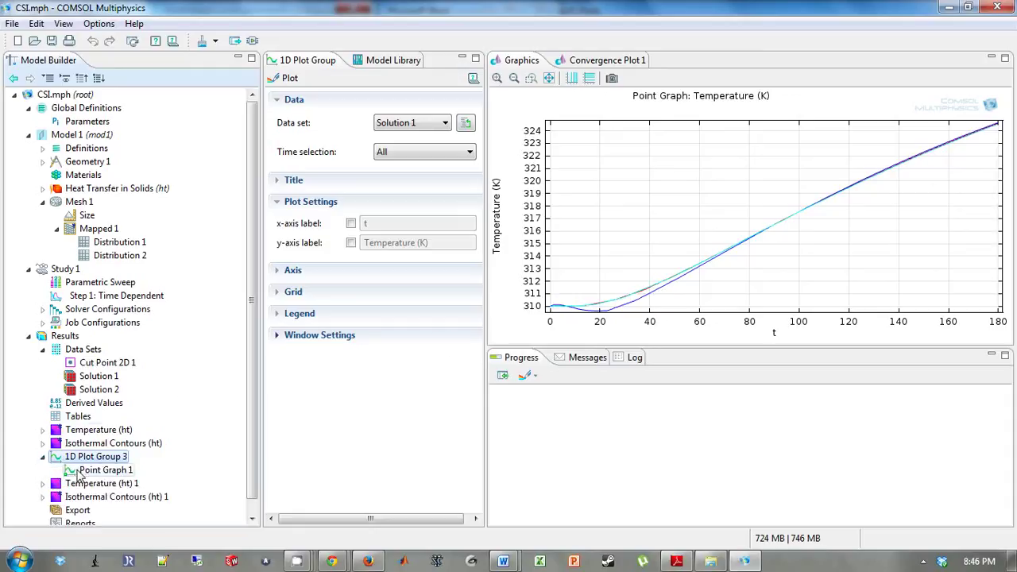
click(80, 472)
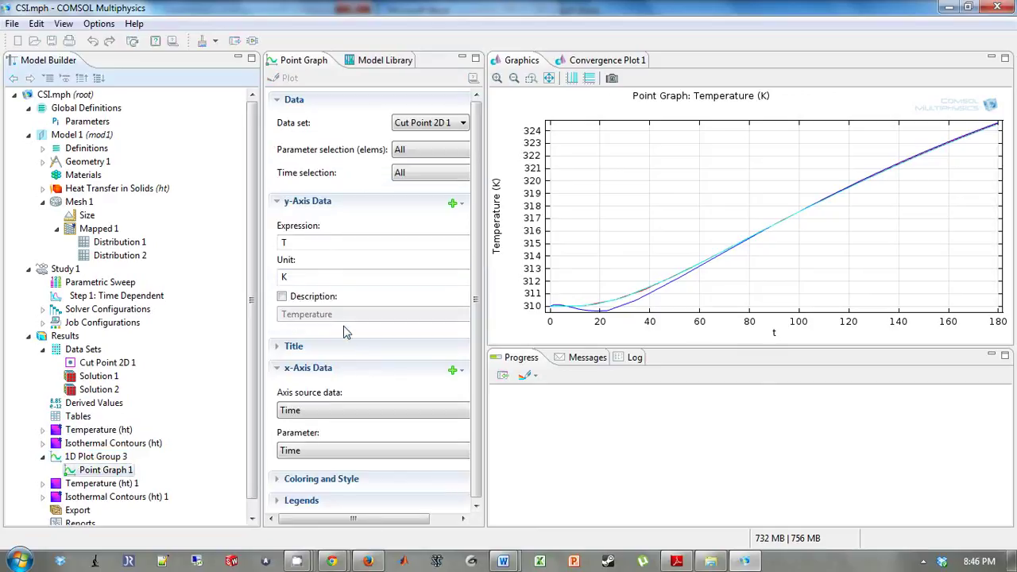
click(292, 499)
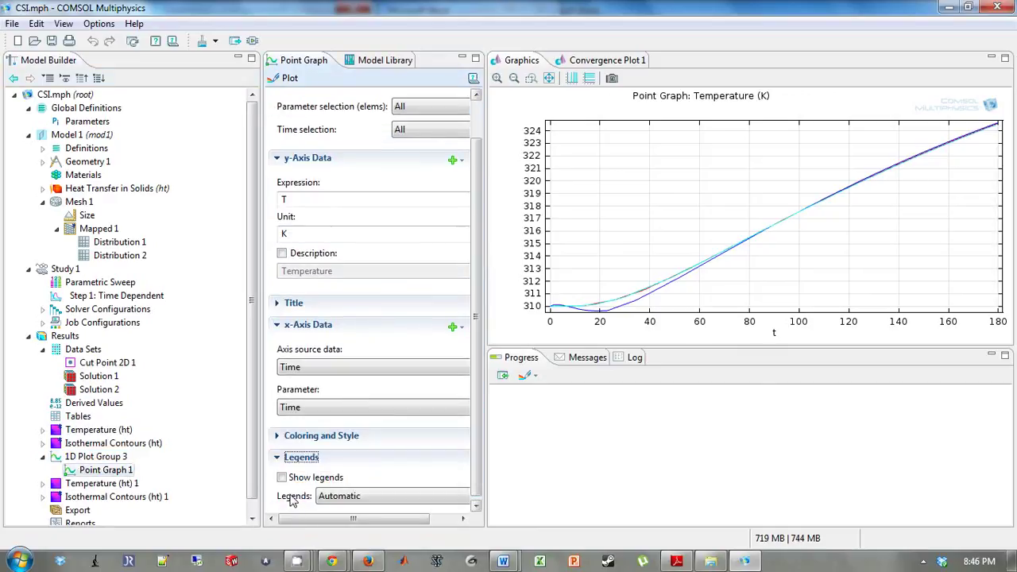
click(288, 478)
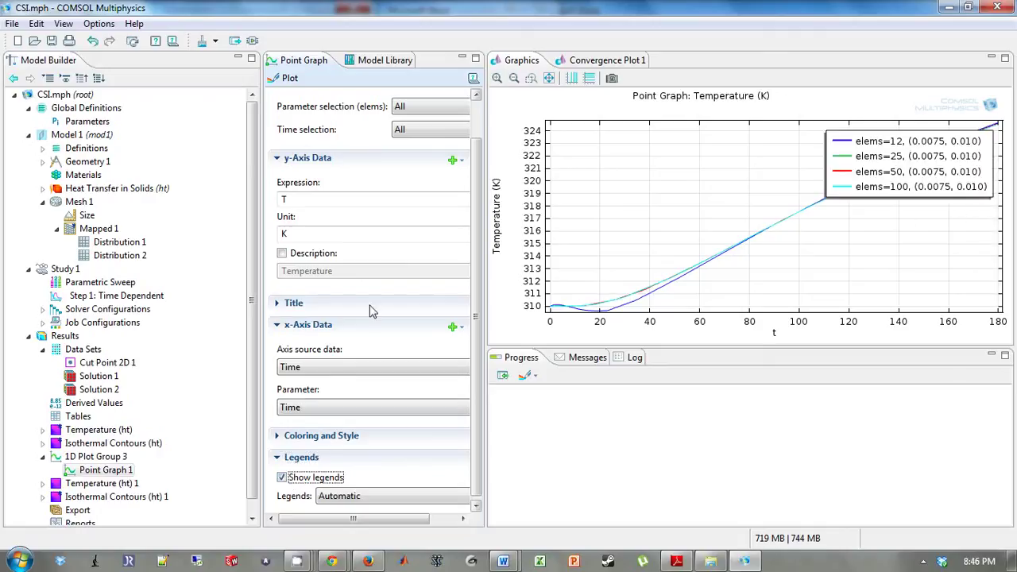
Step: Set the 1D Plot Group 3 legend position to Upper left and replot
click(119, 459)
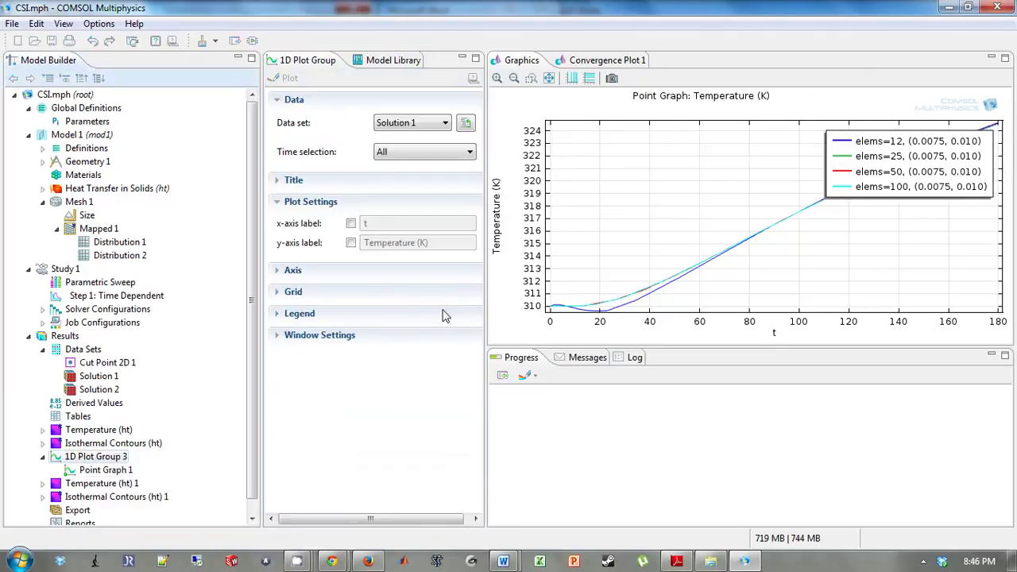
click(300, 318)
click(328, 336)
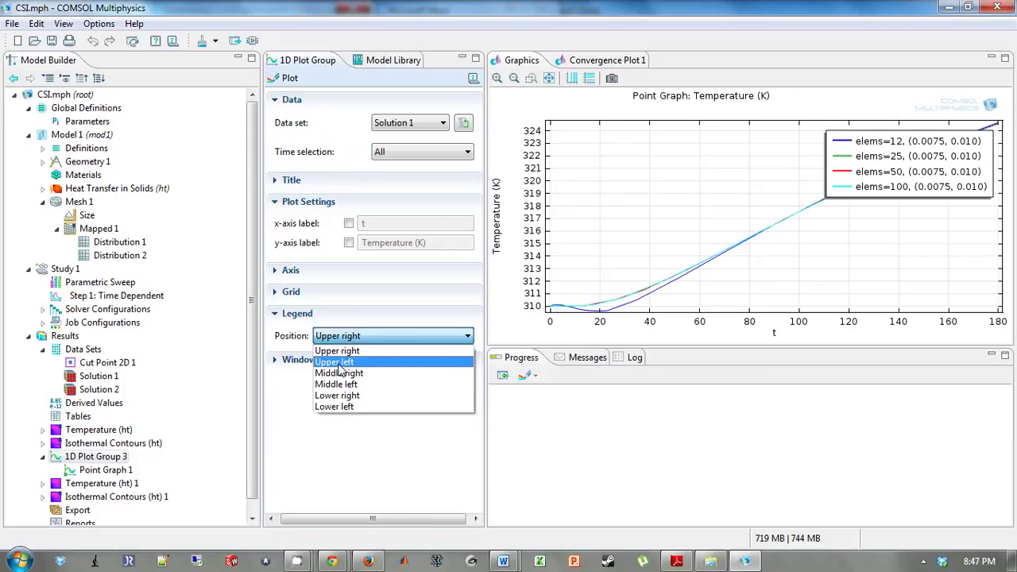
click(336, 362)
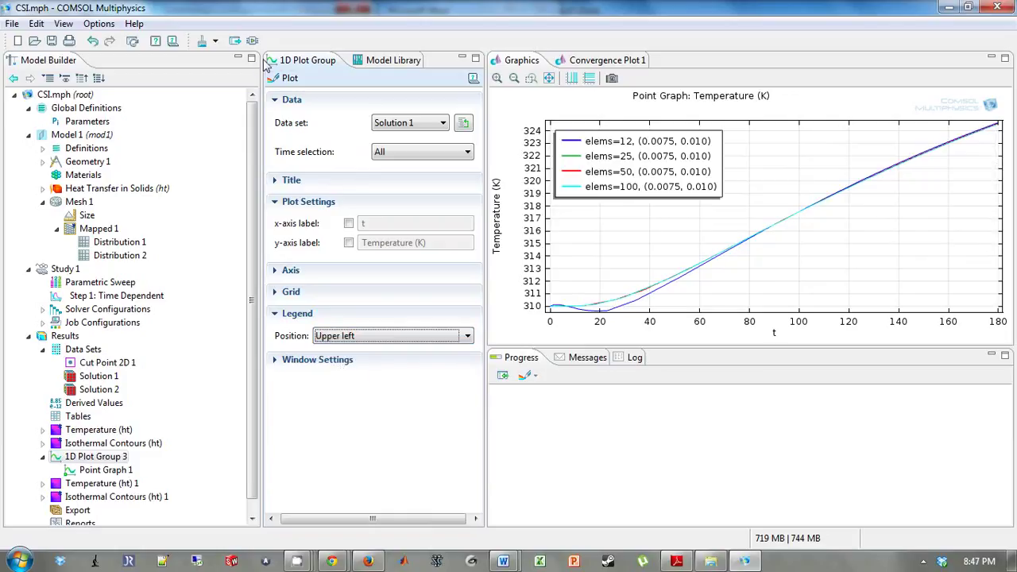
click(288, 78)
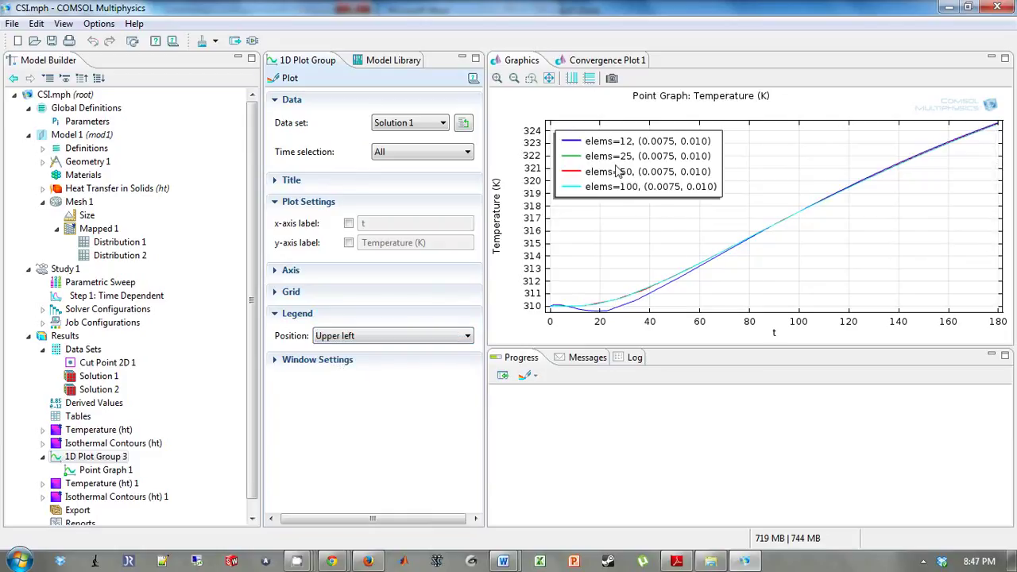